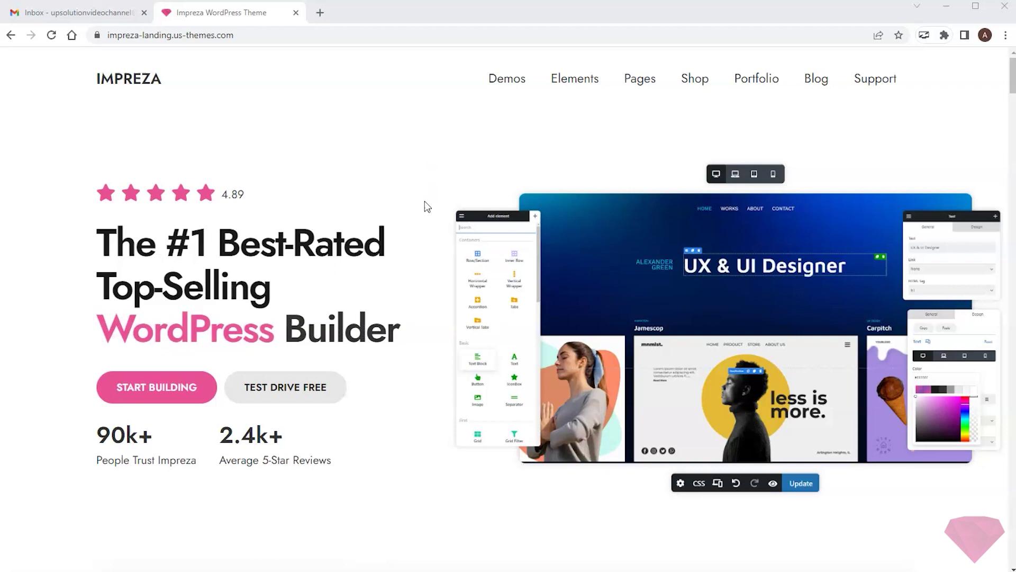
Step: Browse the Impreza WPBakery+ Builder and Header Builder screenshots on ThemeTest
scroll(426, 206, "down", 15)
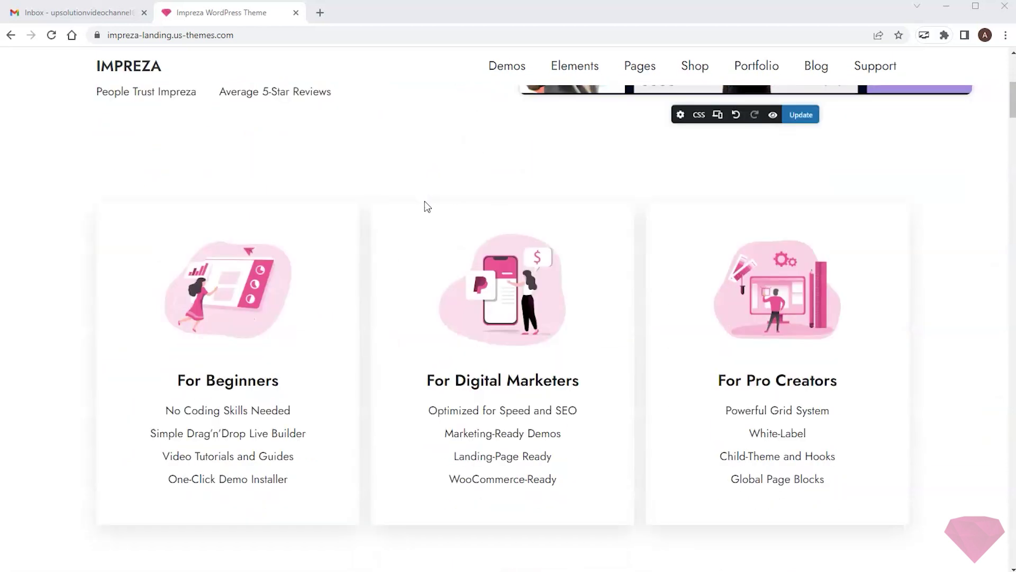
scroll(427, 207, "down", 1)
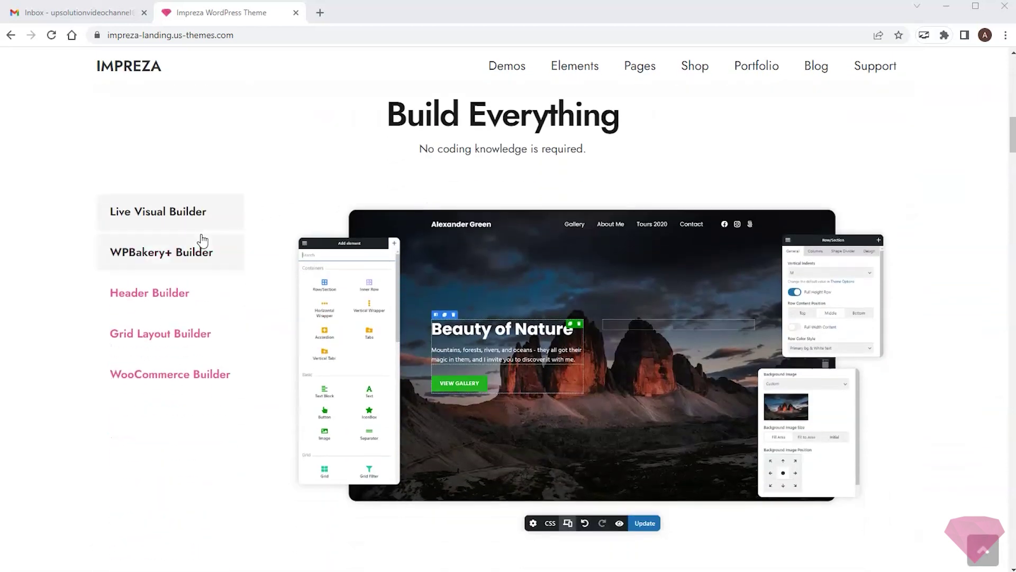
left_click(179, 252)
left_click(161, 296)
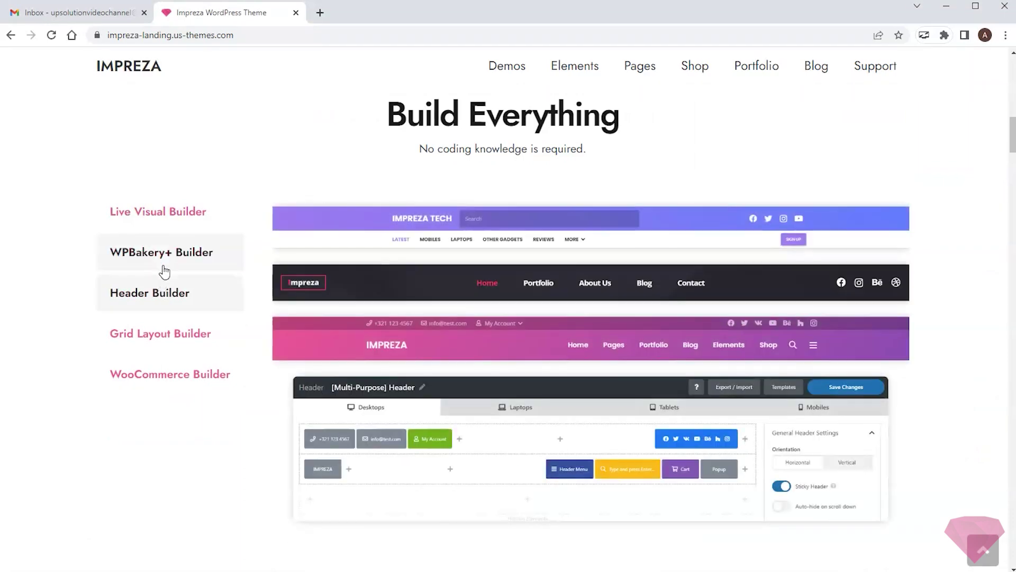
left_click(169, 222)
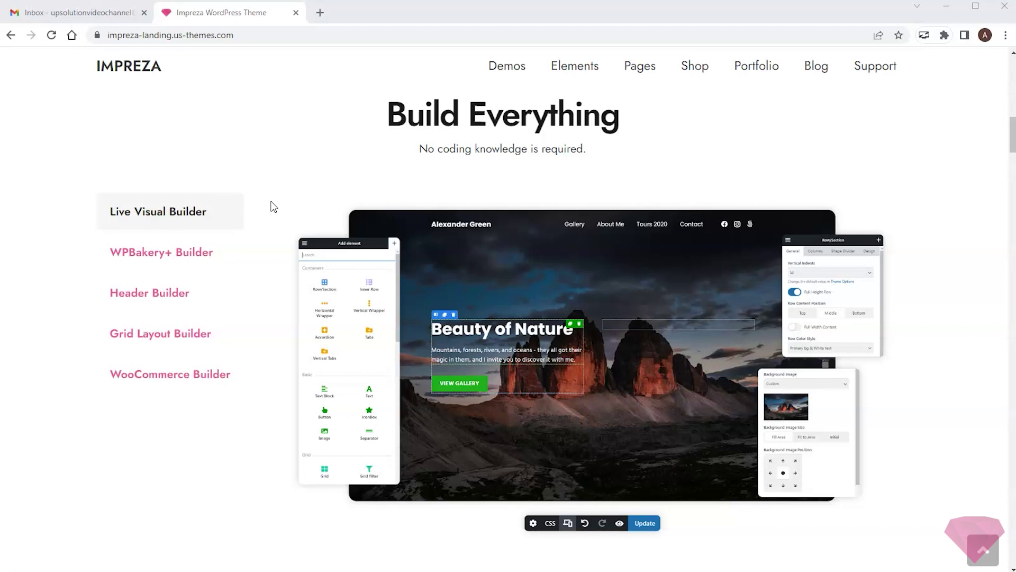
scroll(740, 412, "up", 10)
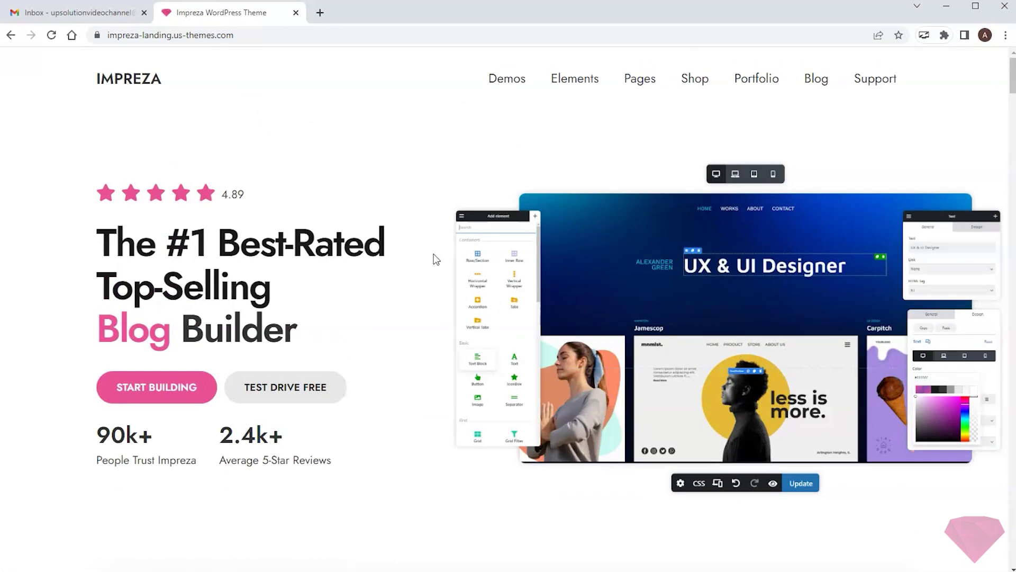
Step: Request a free Impreza test drive, entering the contact email and the captcha answer
left_click(291, 390)
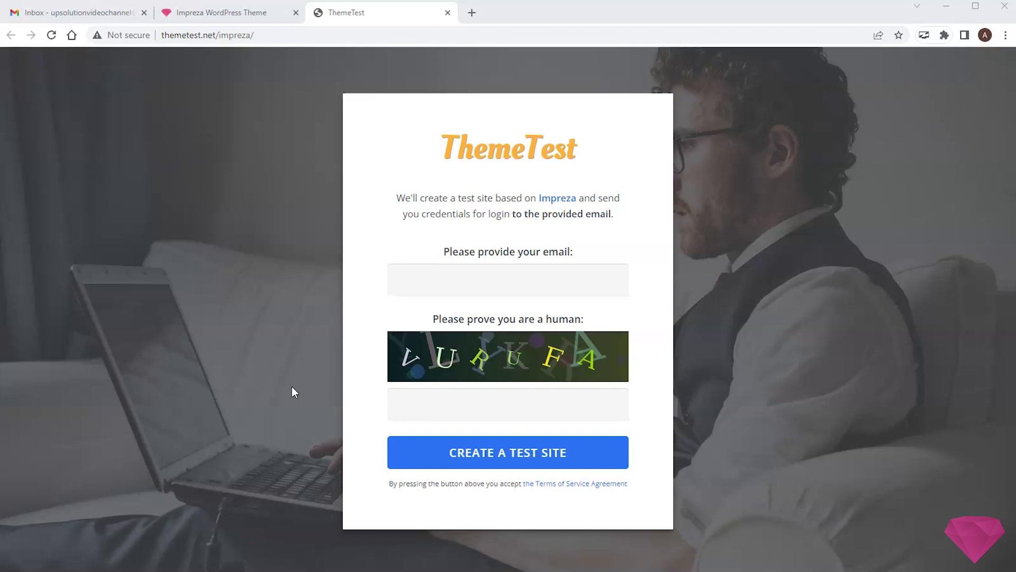
left_click(483, 278)
key("ctrl+v")
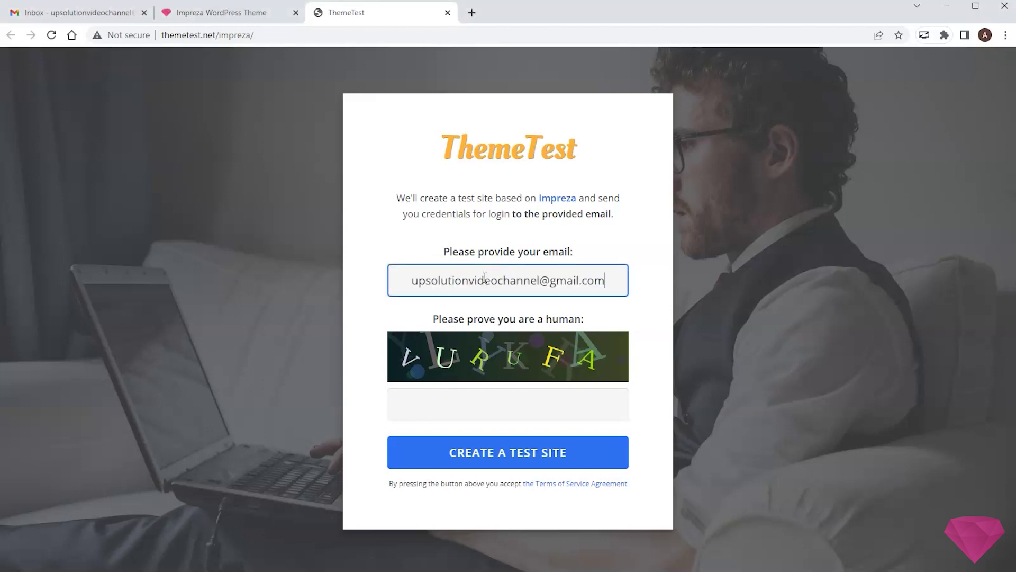
left_click(473, 410)
type("VURUFA")
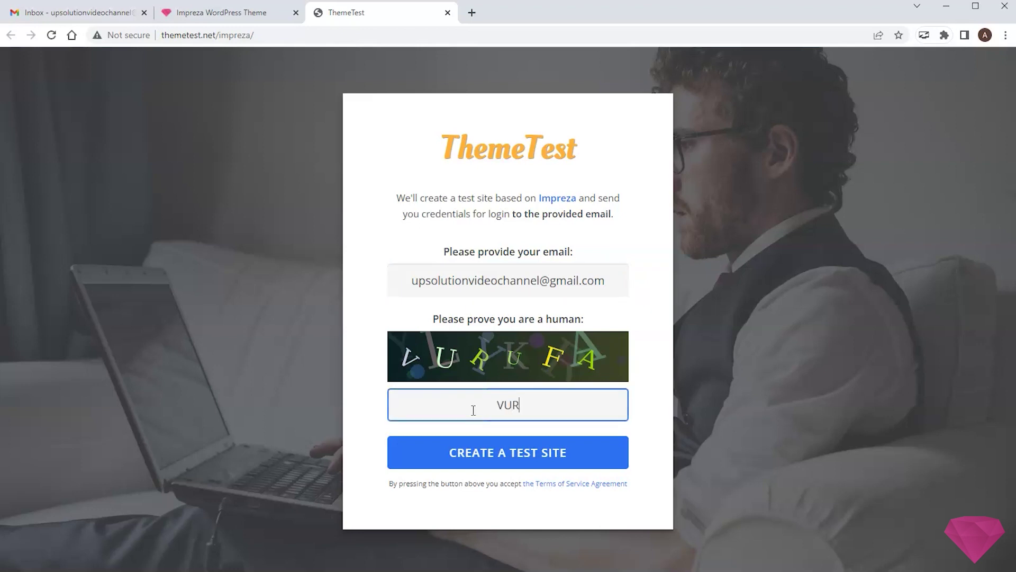
left_click(506, 454)
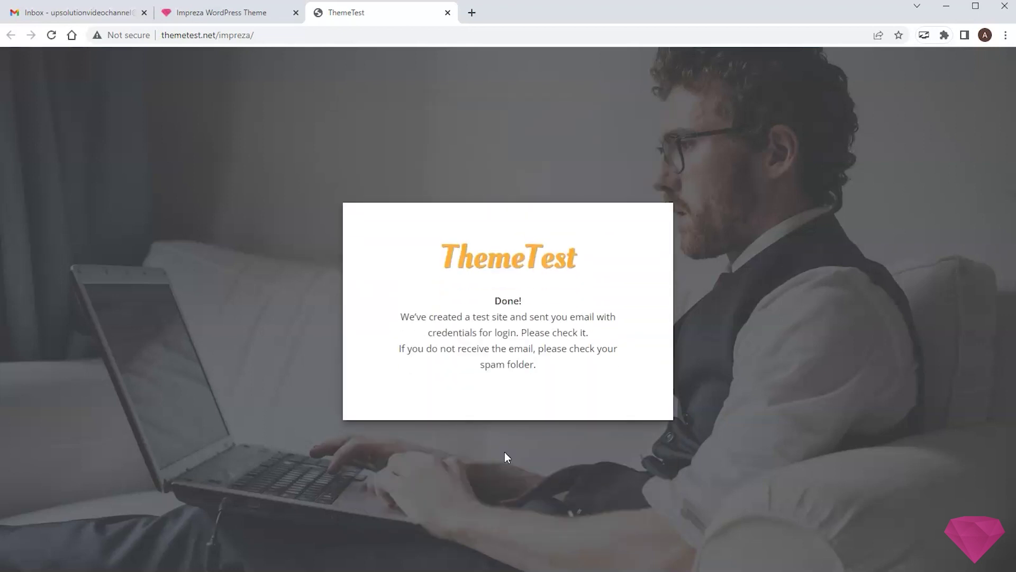
Step: Open the 'Theme Test: your demo site is ready!' email in Gmail and select the emailed password
left_click(76, 15)
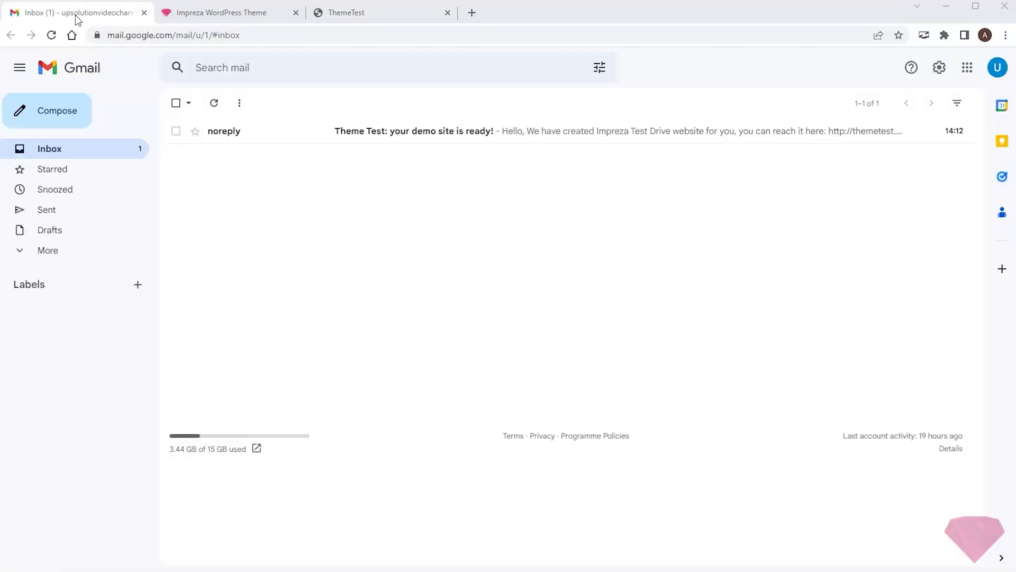
left_click(229, 136)
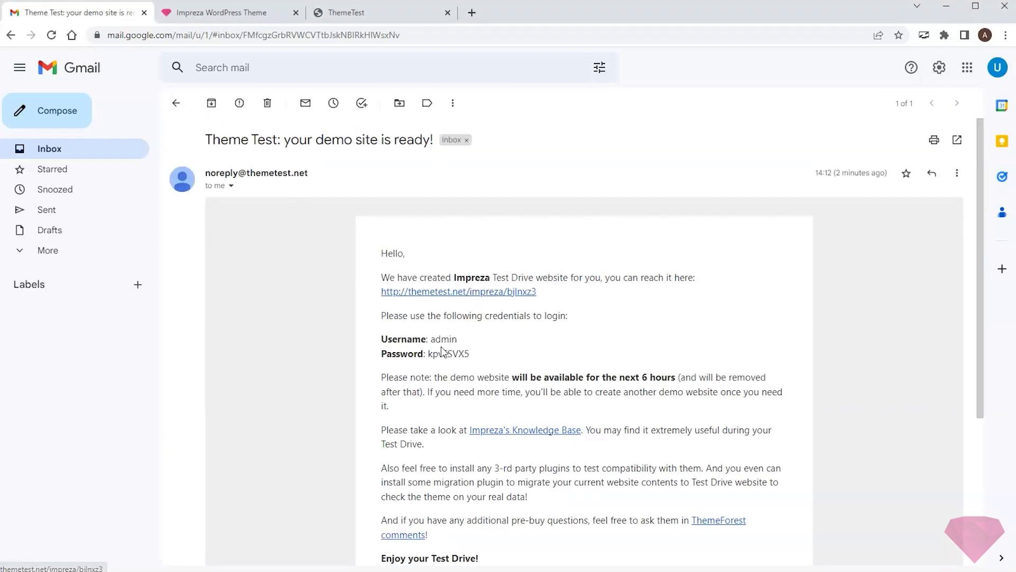
left_click_drag(465, 353, 430, 354)
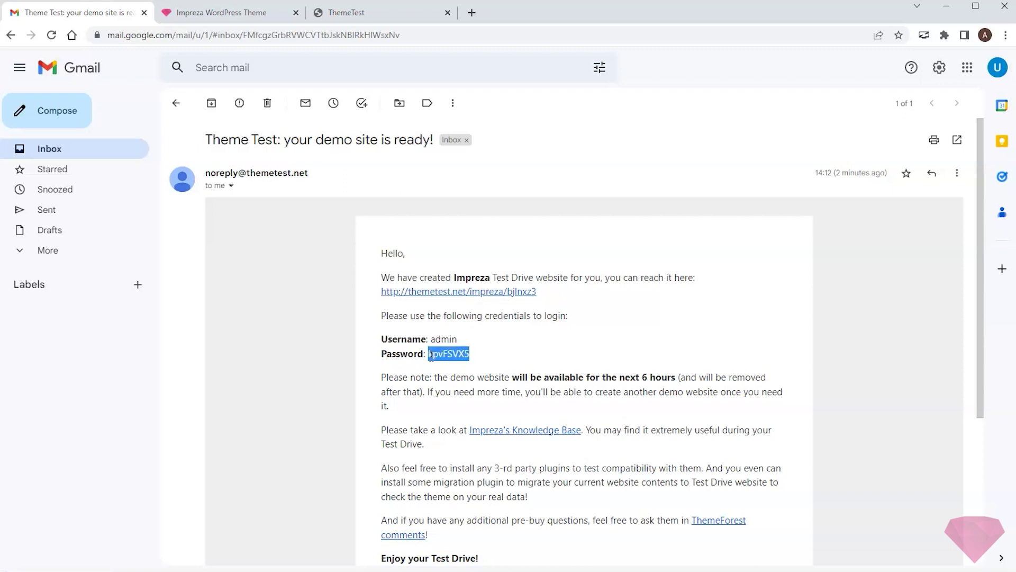
Step: Open the emailed demo link in a new tab and log in as admin with Remember Me ticked
right_click(432, 292)
left_click(456, 299)
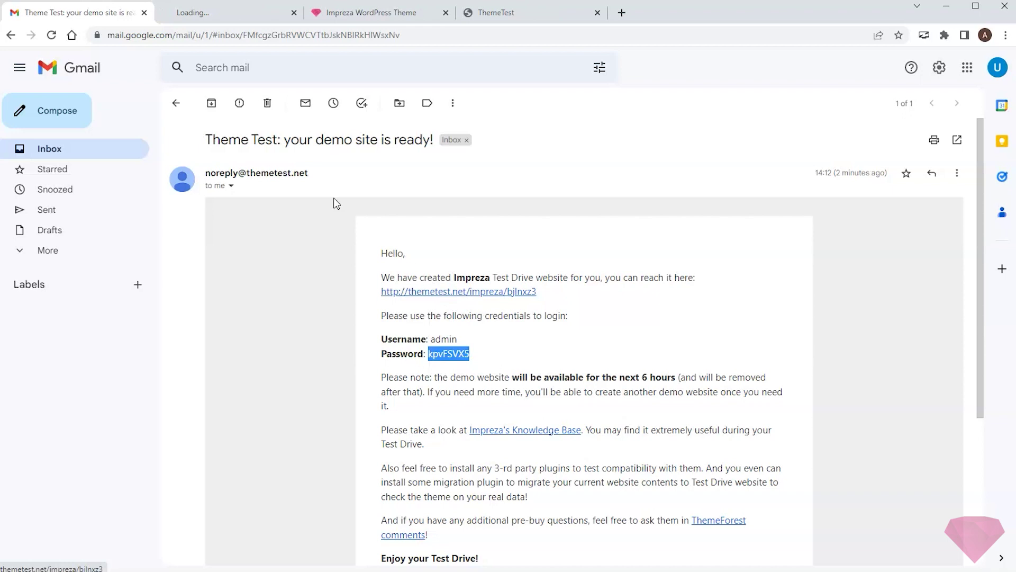
left_click(215, 14)
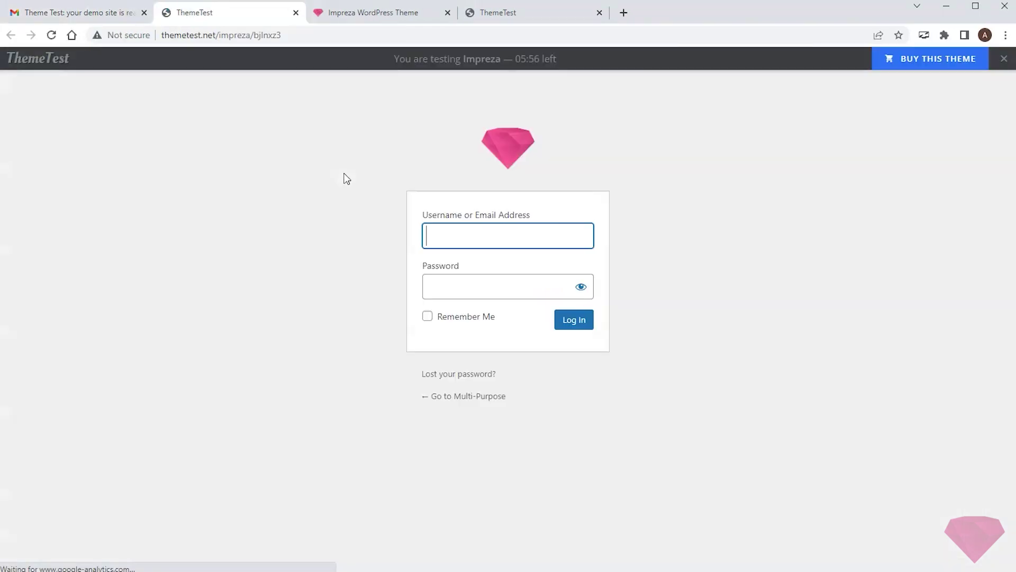
type("admin")
key("Tab")
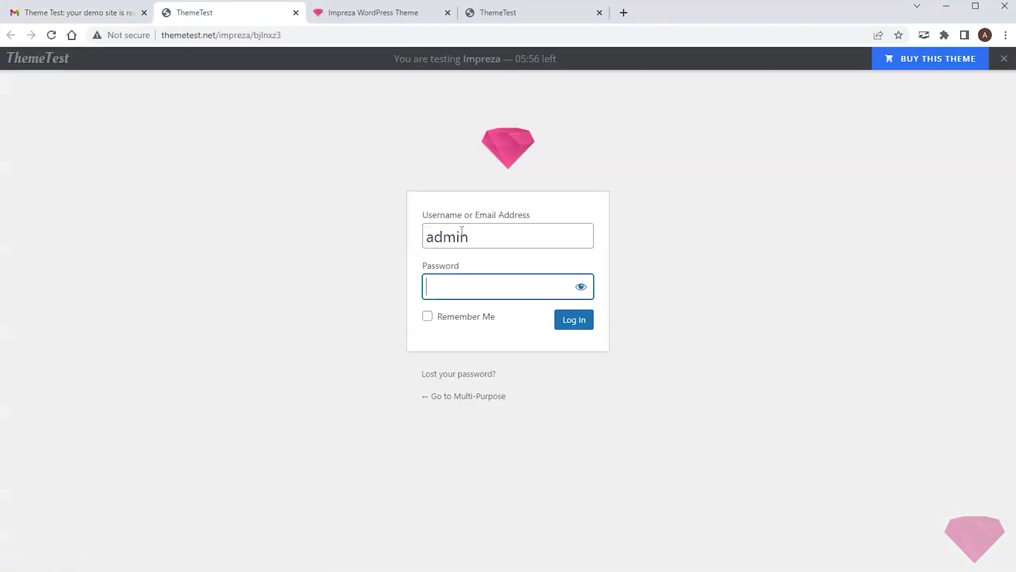
key("ctrl+v")
left_click(427, 317)
left_click(572, 322)
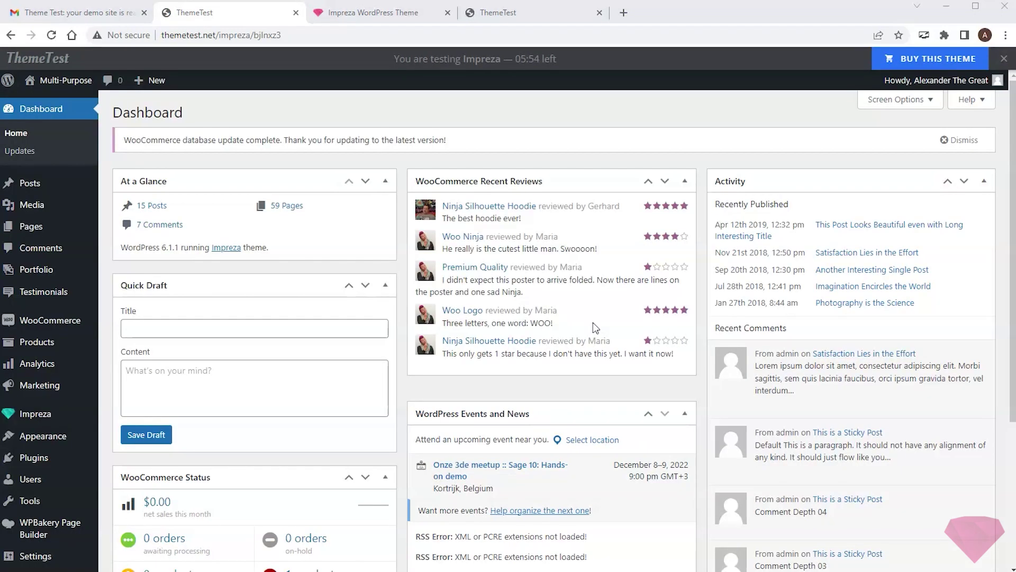
Step: Open the site's front end in a new tab from the admin bar
mouse_move(61, 82)
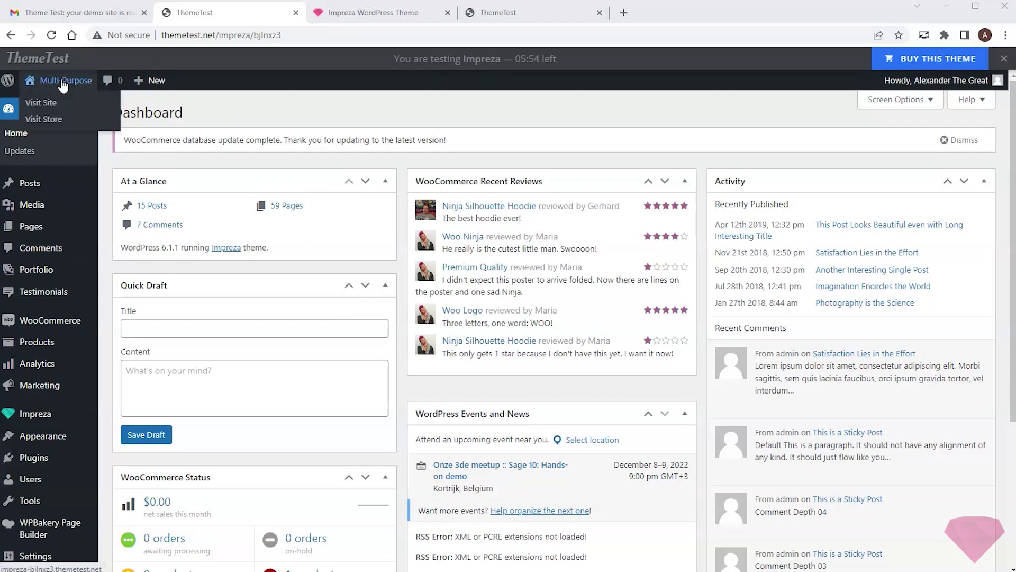
right_click(58, 100)
left_click(82, 109)
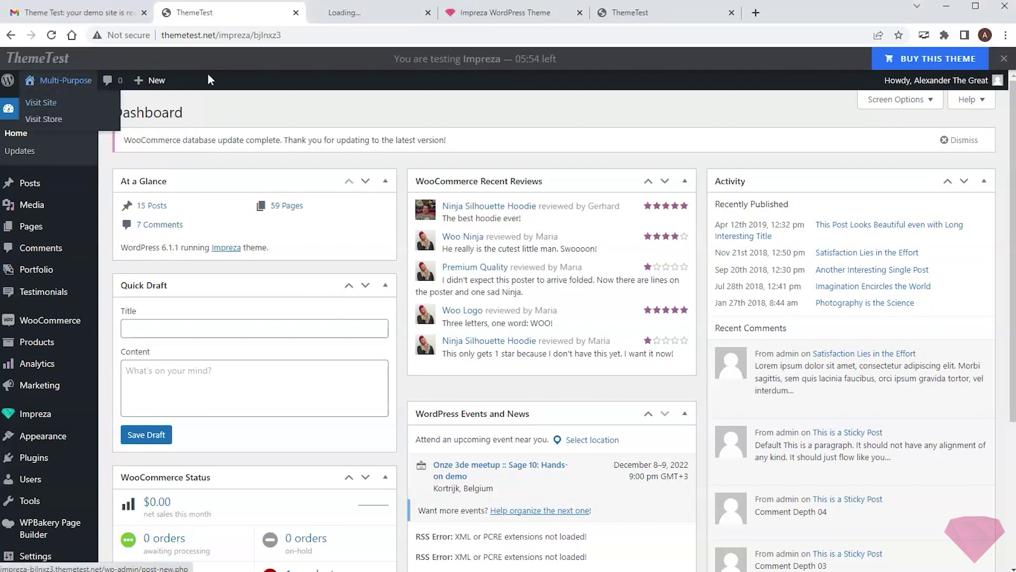
Step: Edit the home page live, moving Ultra Responsive to the second column and High Quality to the third
left_click(347, 15)
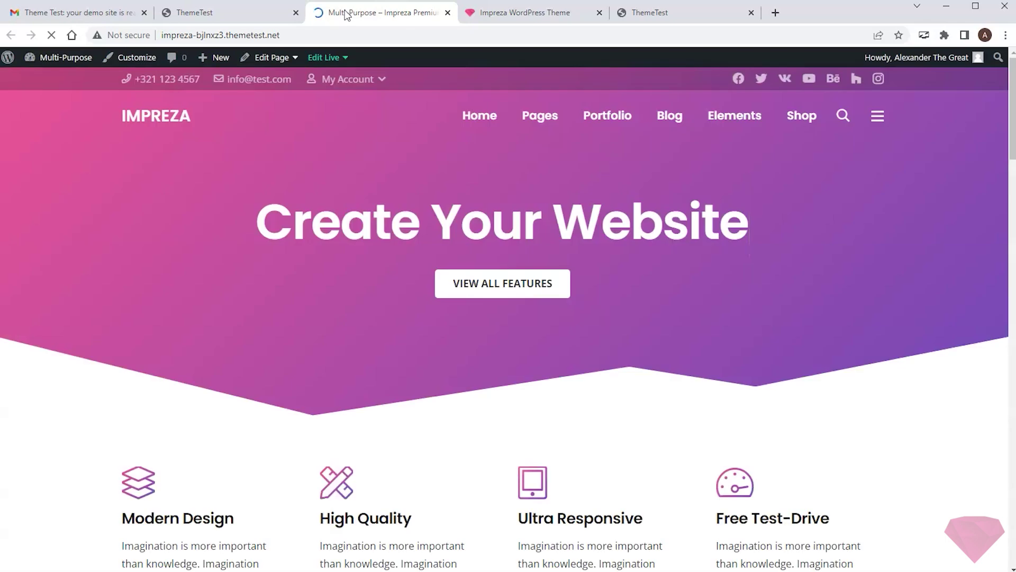
left_click(323, 57)
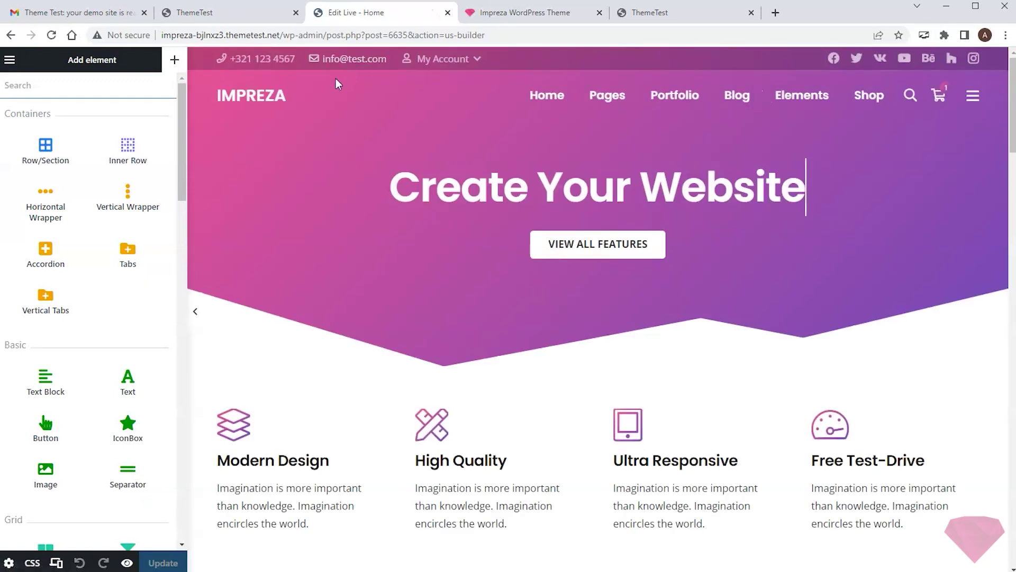
scroll(333, 84, "down", 2)
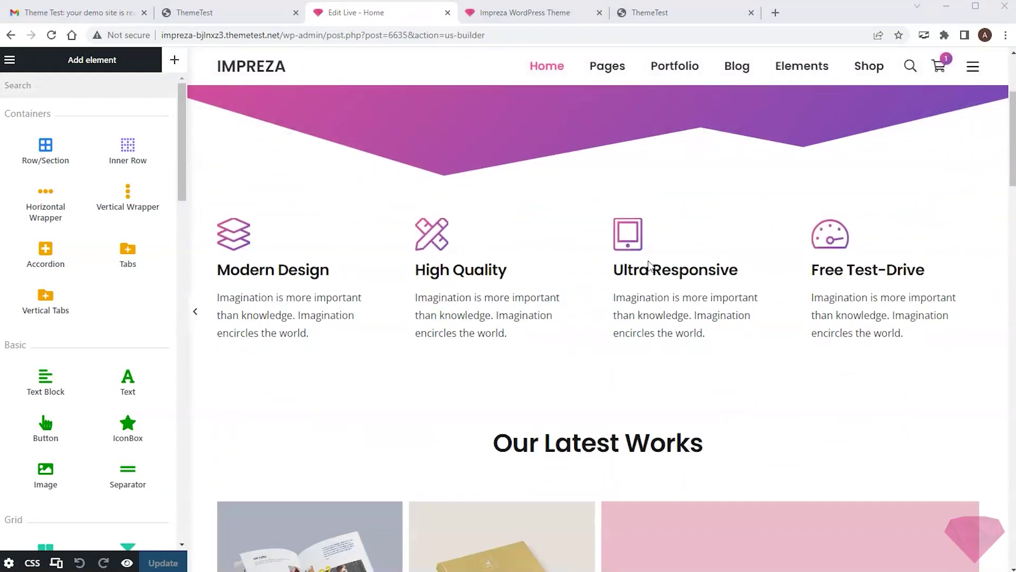
left_click_drag(666, 260, 484, 280)
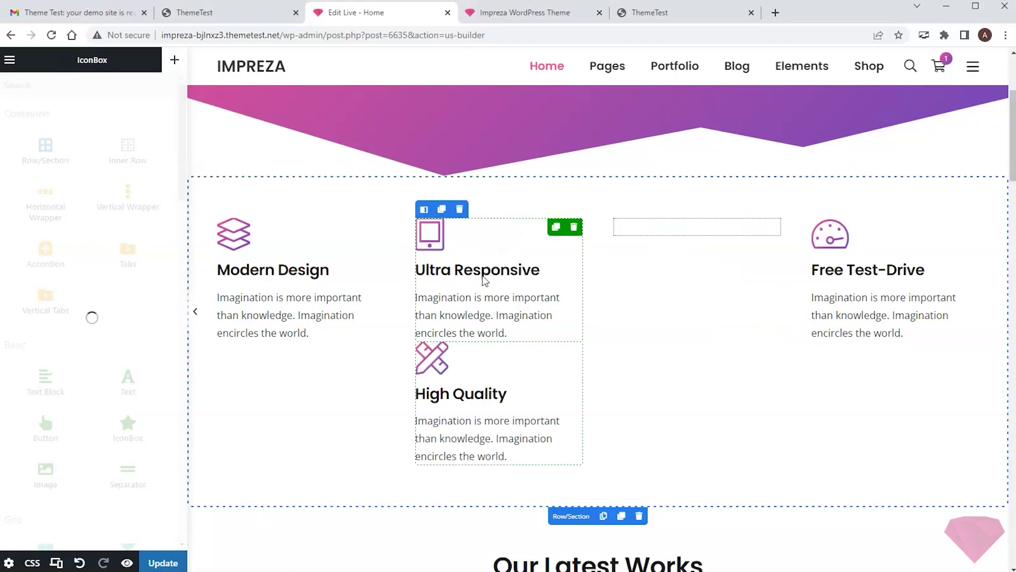
left_click_drag(484, 381, 674, 265)
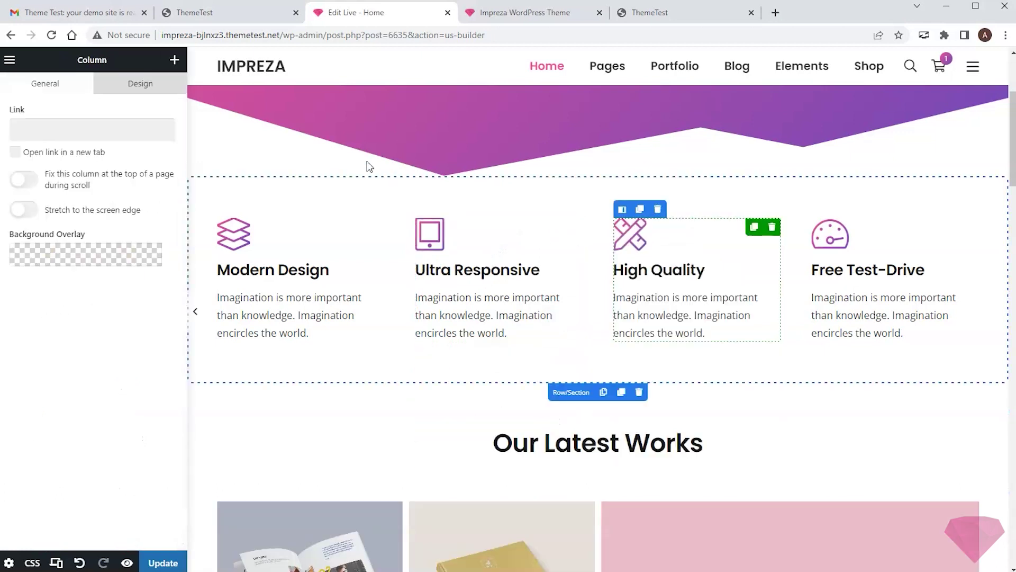
left_click(174, 59)
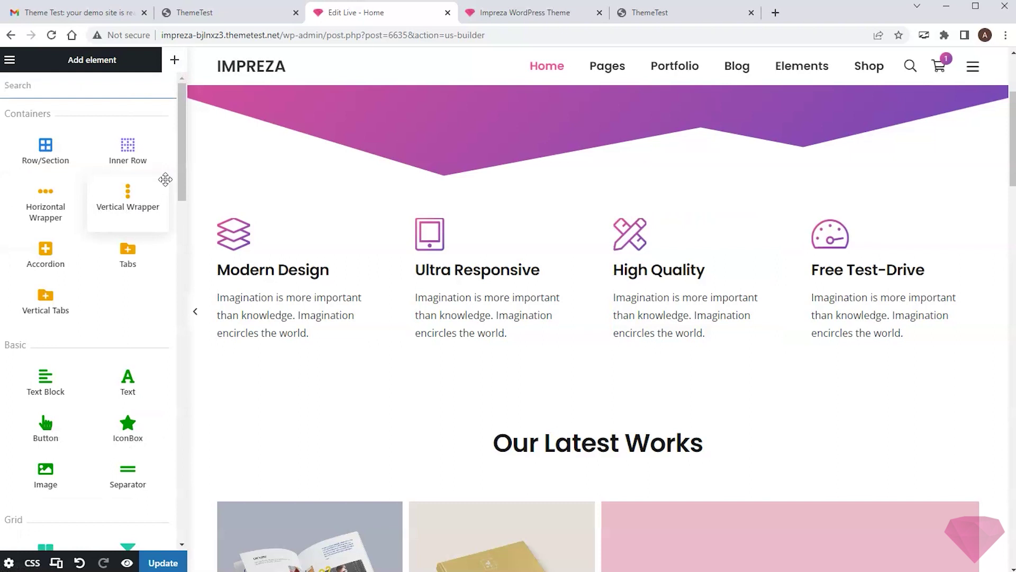
Step: Rename the third feature box title from 'High Quality' to 'Best Quality'
left_click(682, 251)
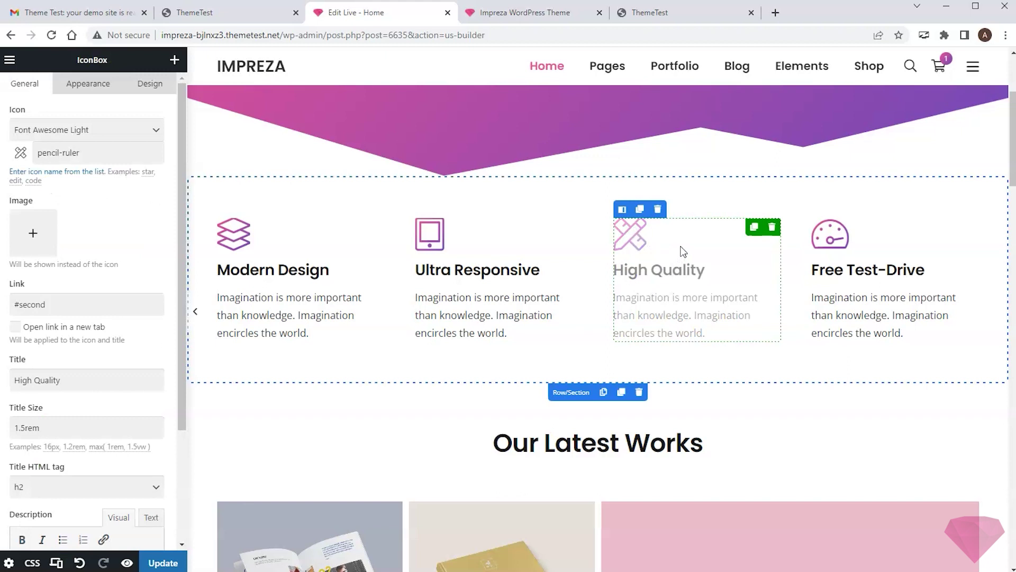
left_click(75, 374)
key("ctrl+a")
type("Best Quality")
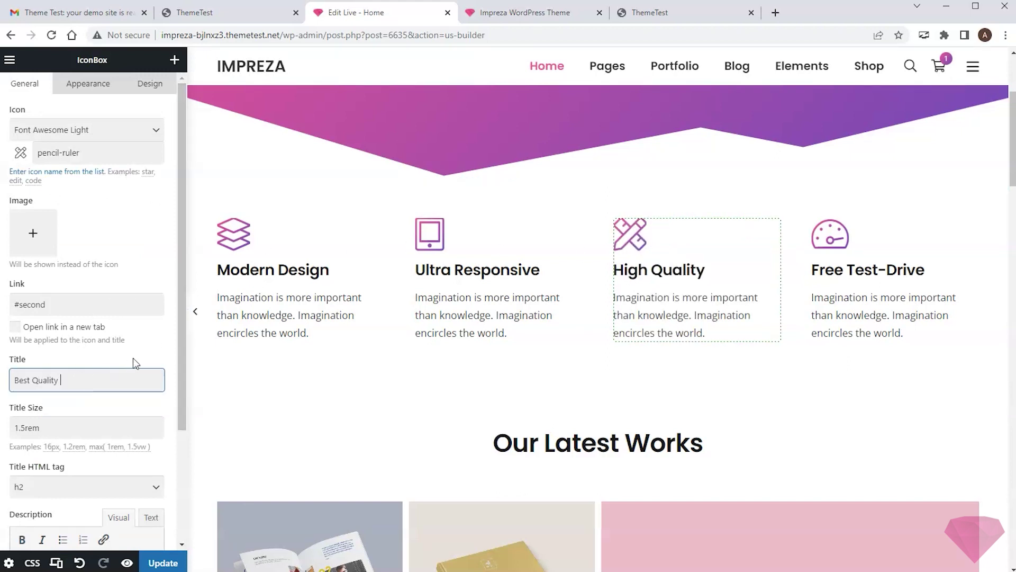
left_click(139, 359)
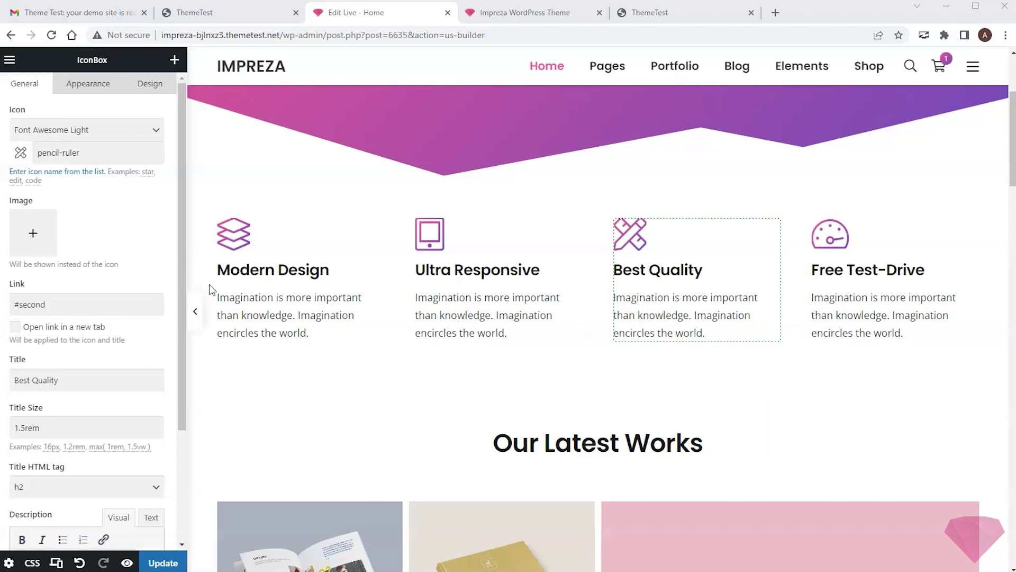
Step: Search Add Plugins for 'Custom Post Type UI' and install it
left_click(221, 10)
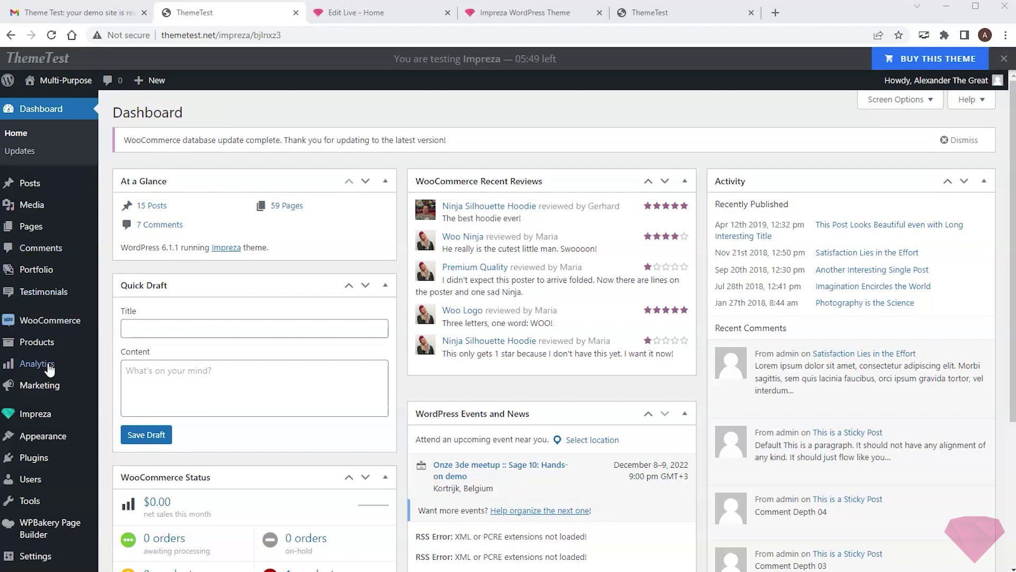
left_click(38, 459)
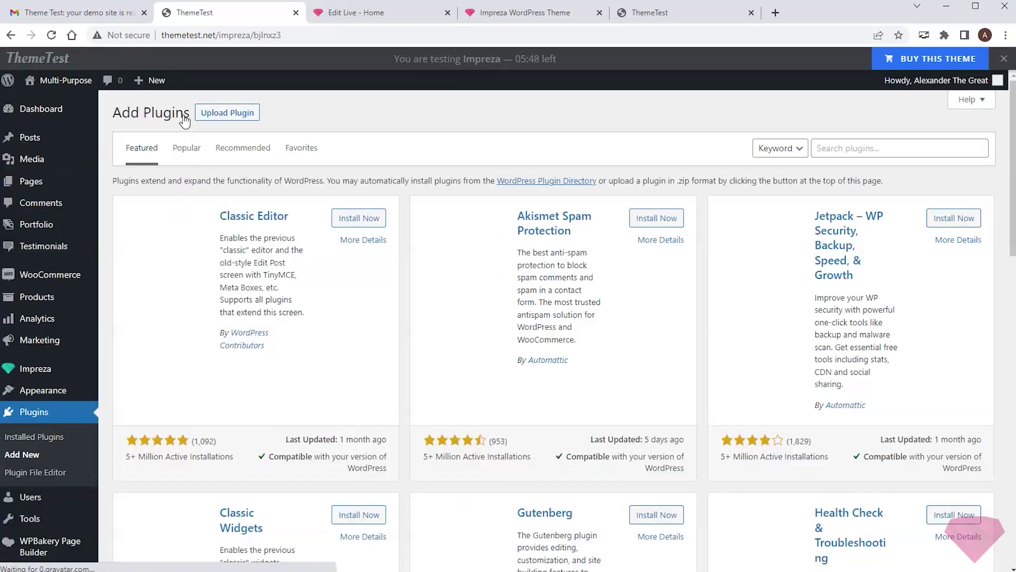
left_click(844, 150)
type("Custom Post Type UI")
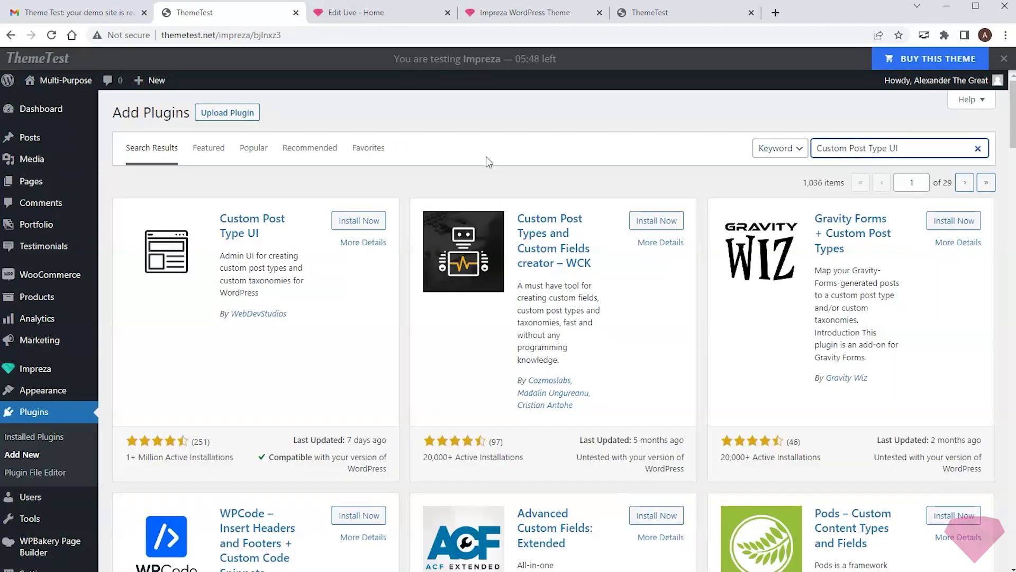
left_click(358, 220)
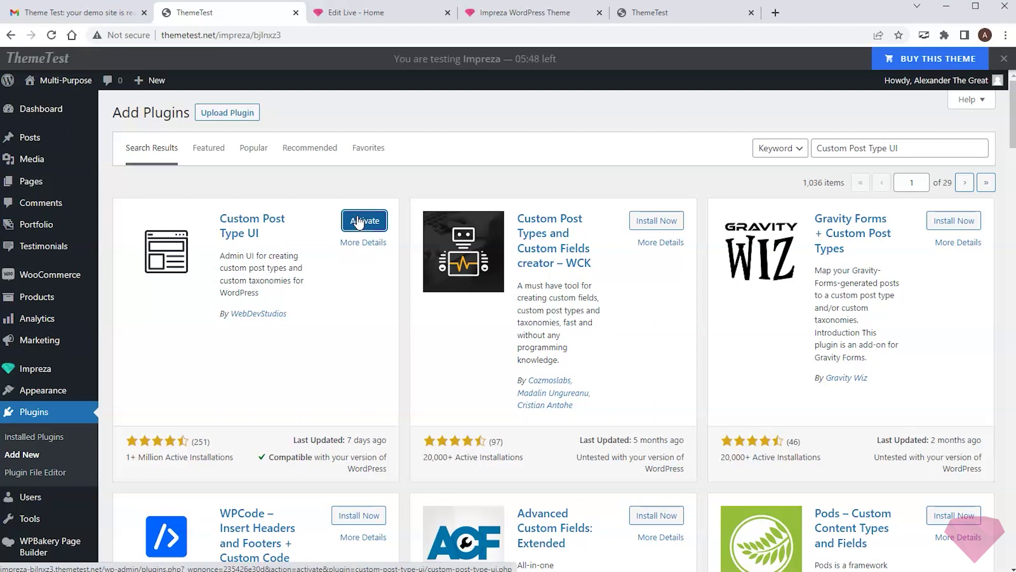
Step: Activate Custom Post Type UI and go to its Add/Edit Post Types page
left_click(359, 221)
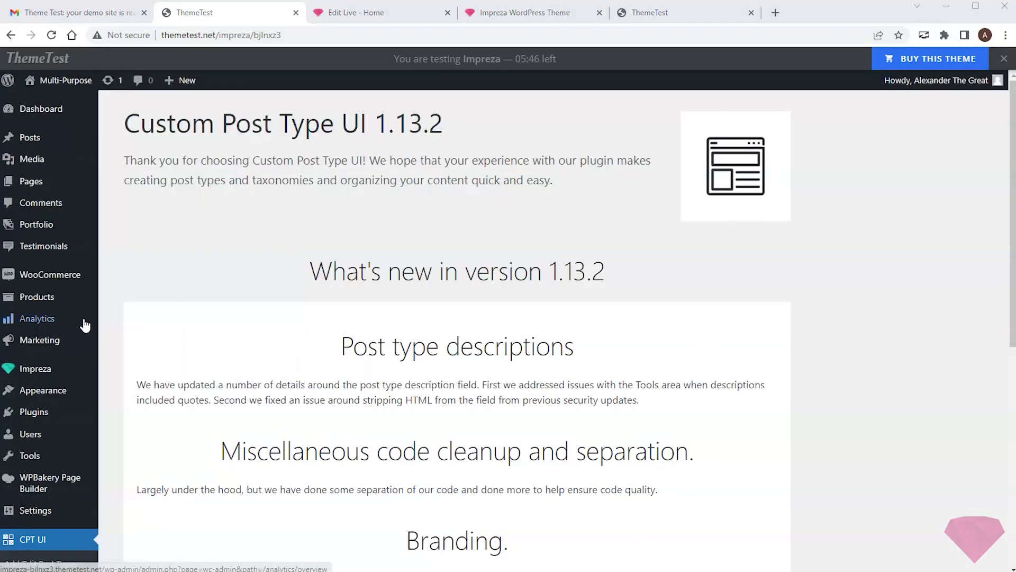
scroll(84, 324, "down", 3)
left_click(53, 443)
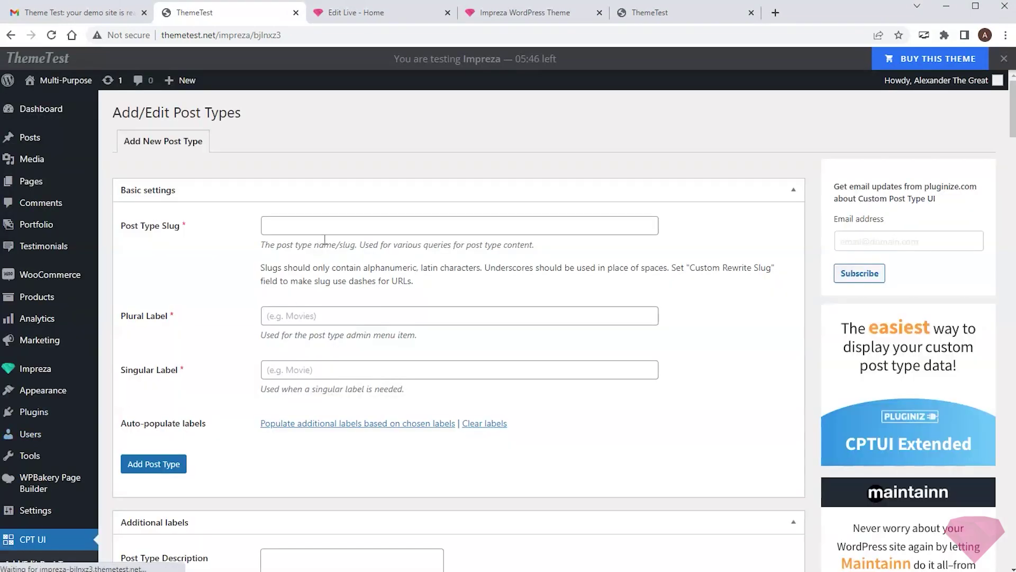
Step: Add a post type with slug 'news' and plural and singular labels 'News'
left_click(327, 231)
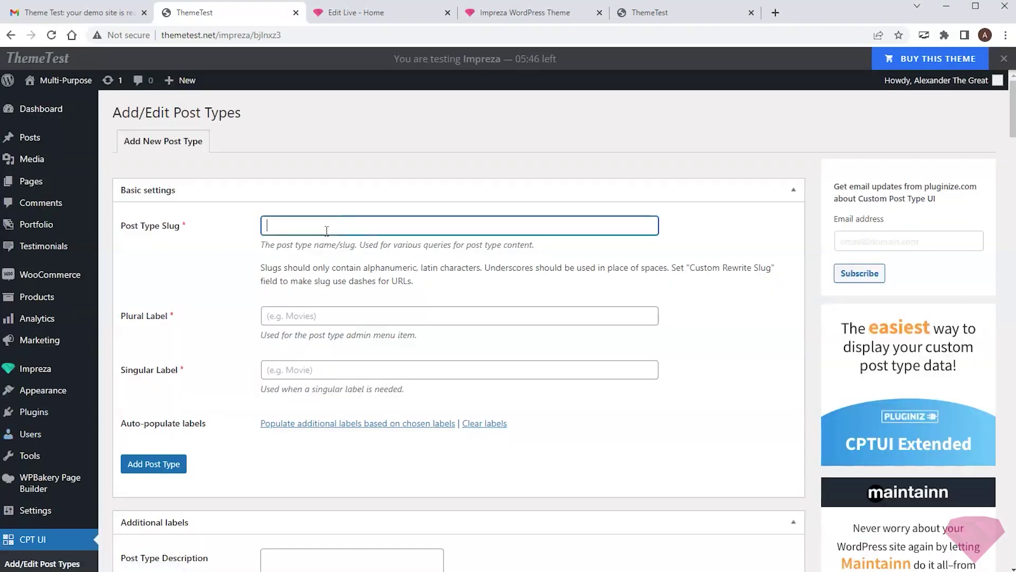
type("news")
left_click(332, 316)
type("News")
left_click(334, 365)
type("News")
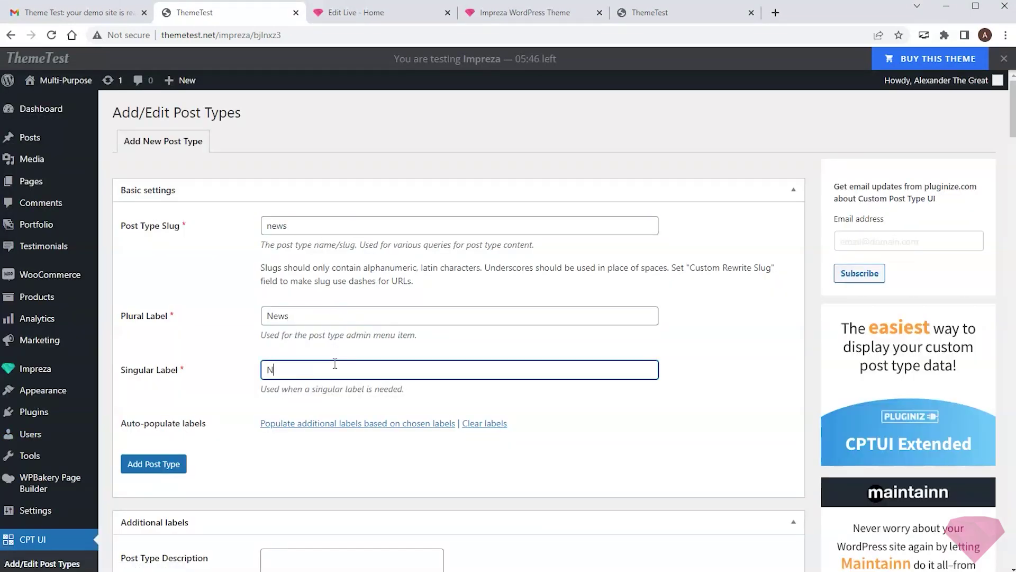
left_click(156, 464)
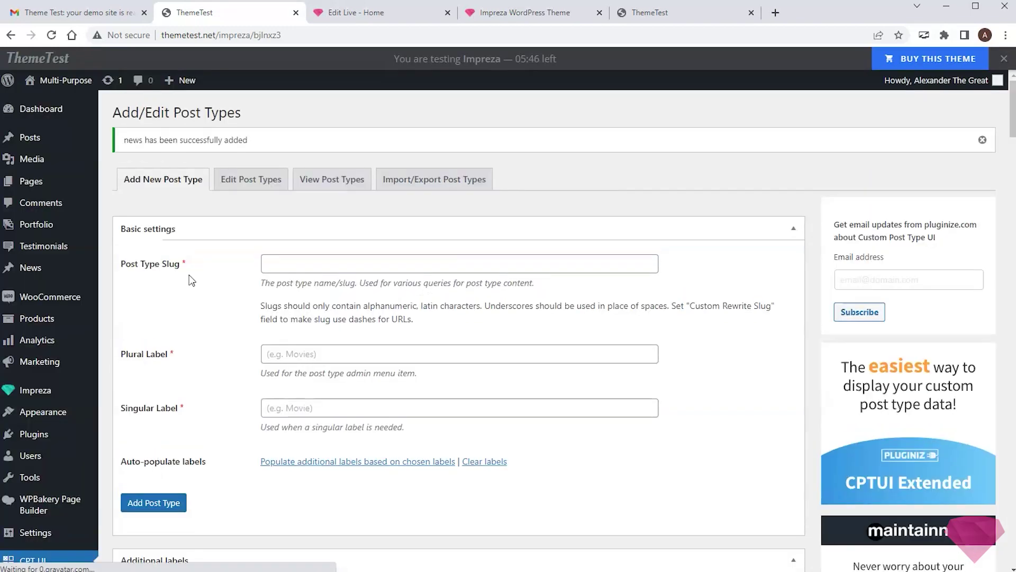
mouse_move(53, 274)
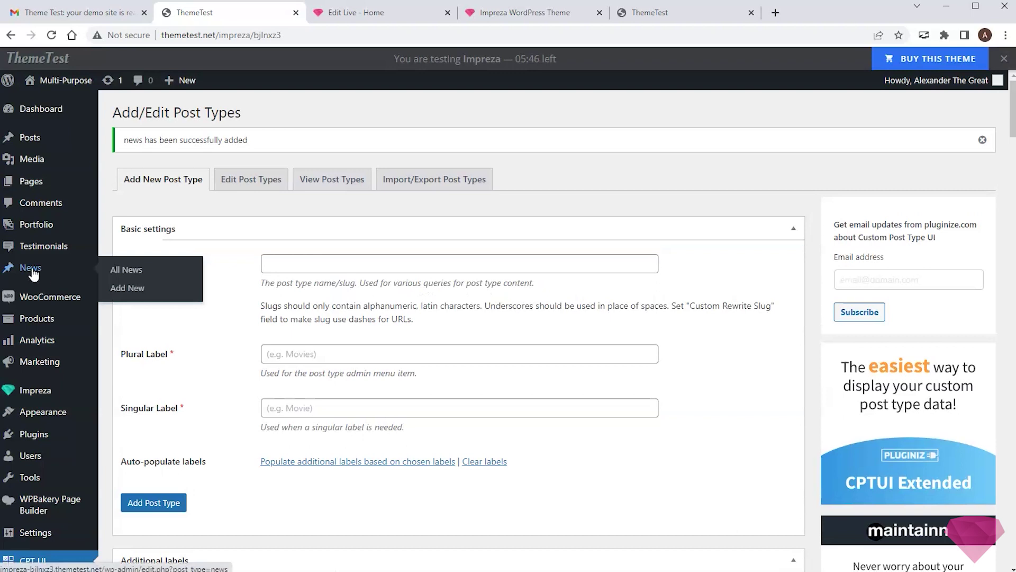
Step: Start a new News post titled 'Test News Post' with the lorem ipsum body text
left_click(127, 289)
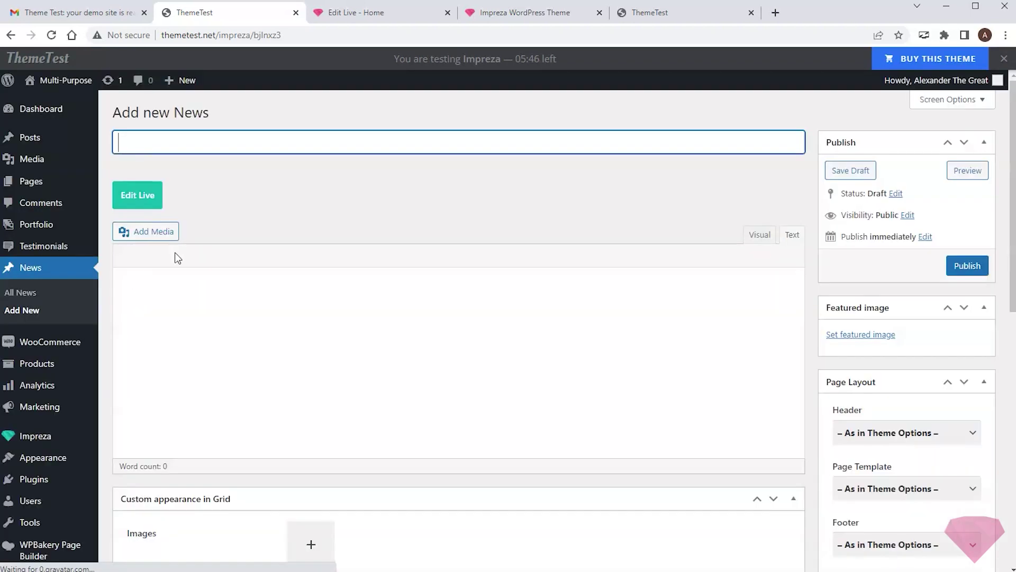
type("Test News Post")
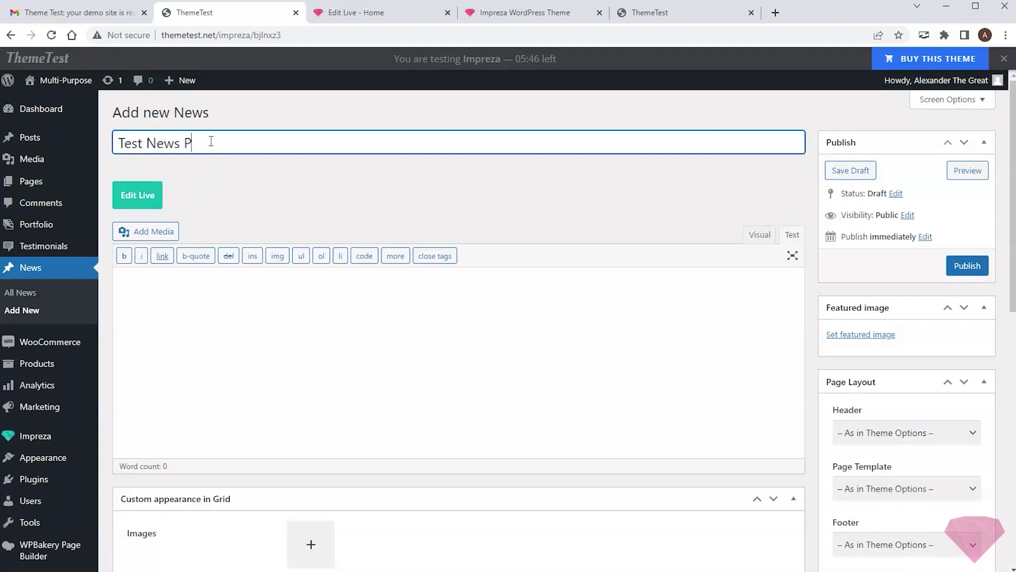
left_click(202, 303)
type("Lorem ipsum dolor sit amet, consectetur adipiscing elit. Sed viverra a urna vitae fringilla. In bibendum eleifend elit eu tempor. Etiam id nunc odio. Suspendisse turpis ante, dictum vitae nisl ullamcorper, sollicitudin rutrum elit. Integer venenatis ultrices condimentum. Pellentesque erat mi, aliquam sit amet nisi volutpat, convallis mollis orci. Proin leo risus, tempor vel blandit feugiat, viverra in enim. Quisque fermentum erat sapien, vitae posuere leo finibus a.")
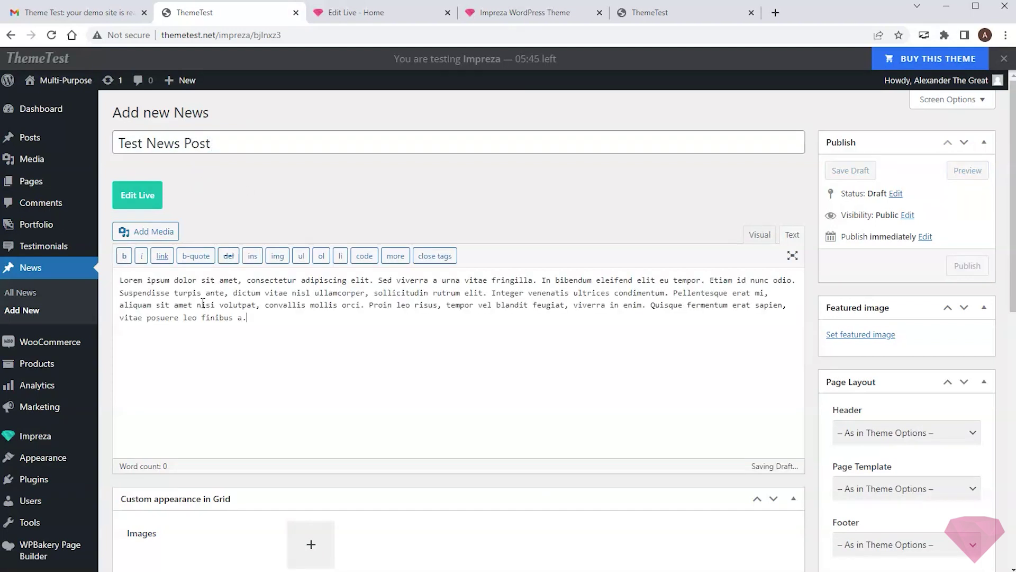
Step: Set the blue remote-control photo from the Media Library as featured image and publish
left_click(864, 336)
left_click(114, 134)
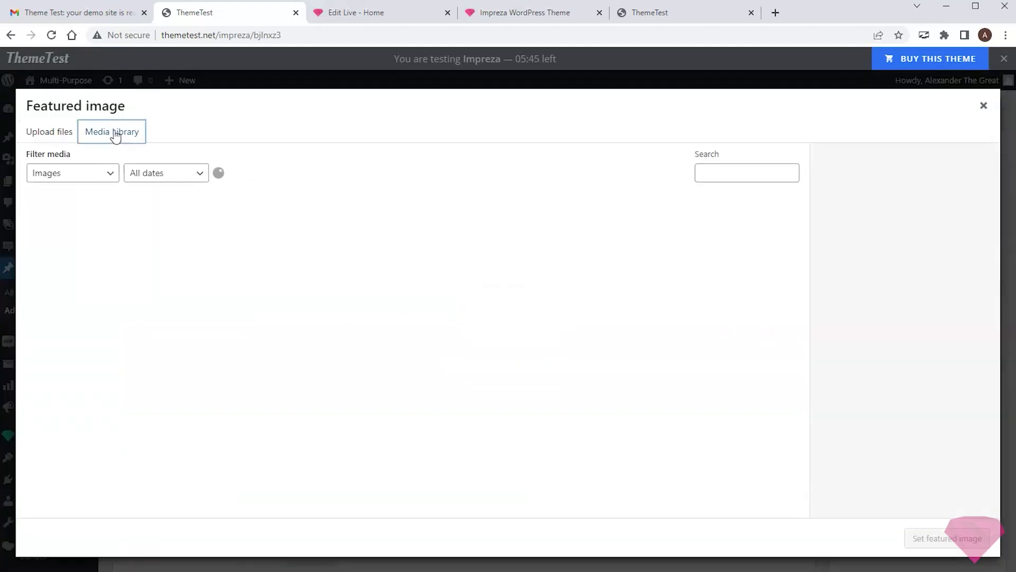
scroll(175, 268, "down", 7)
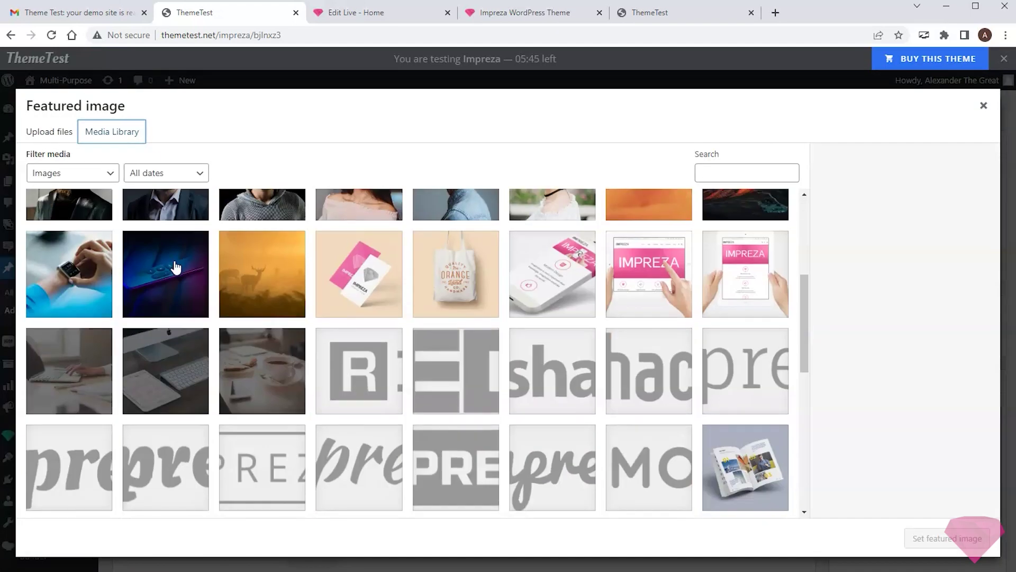
left_click(176, 267)
left_click(931, 538)
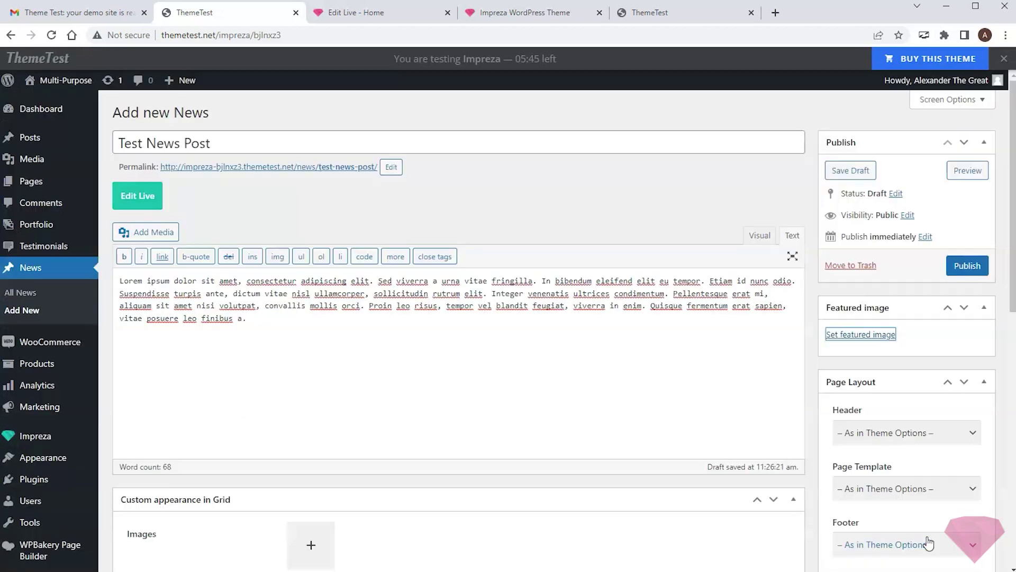
left_click(966, 268)
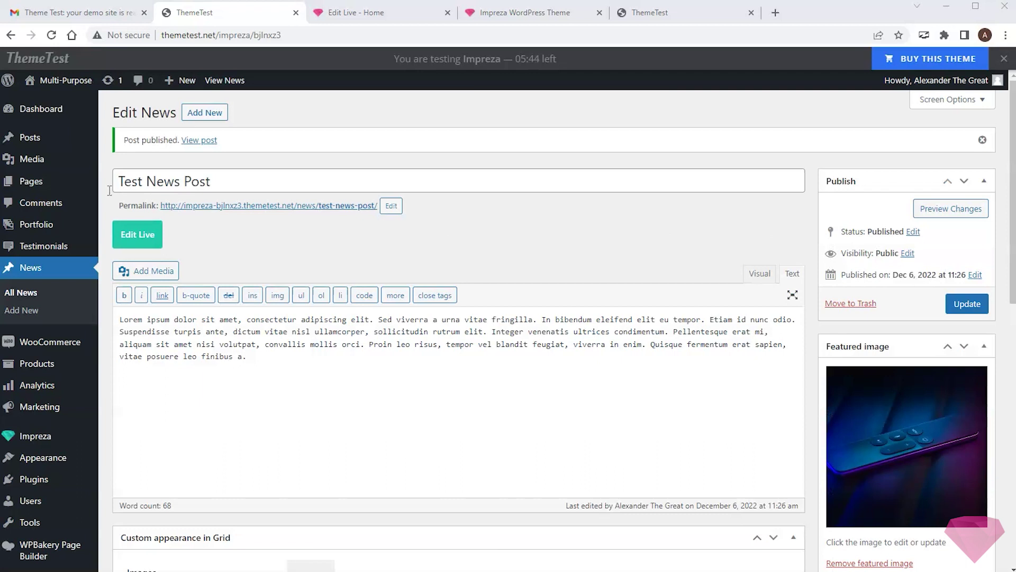
Step: Publish a new page titled 'News' and open it in the Live Builder
mouse_move(31, 181)
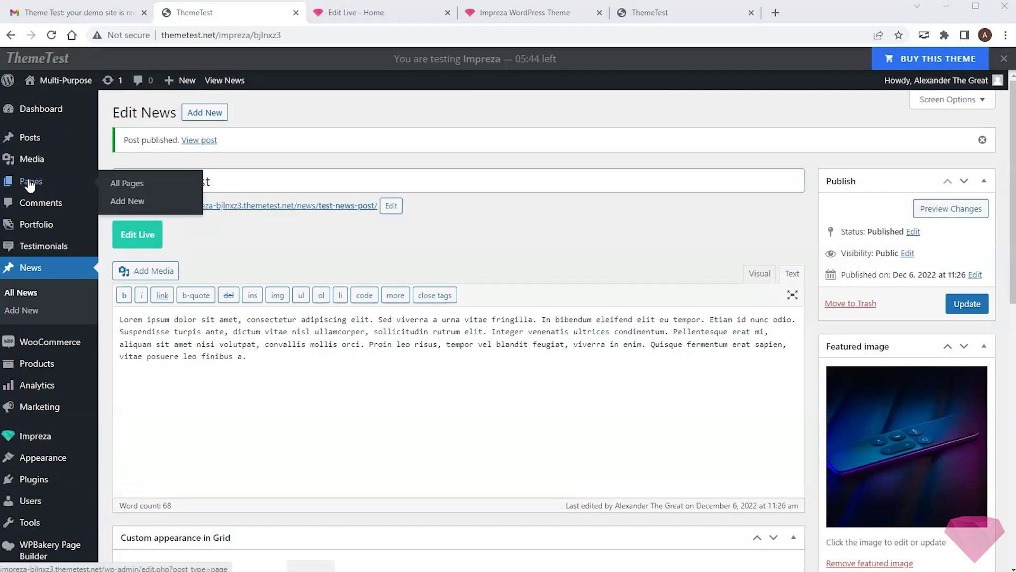
left_click(128, 201)
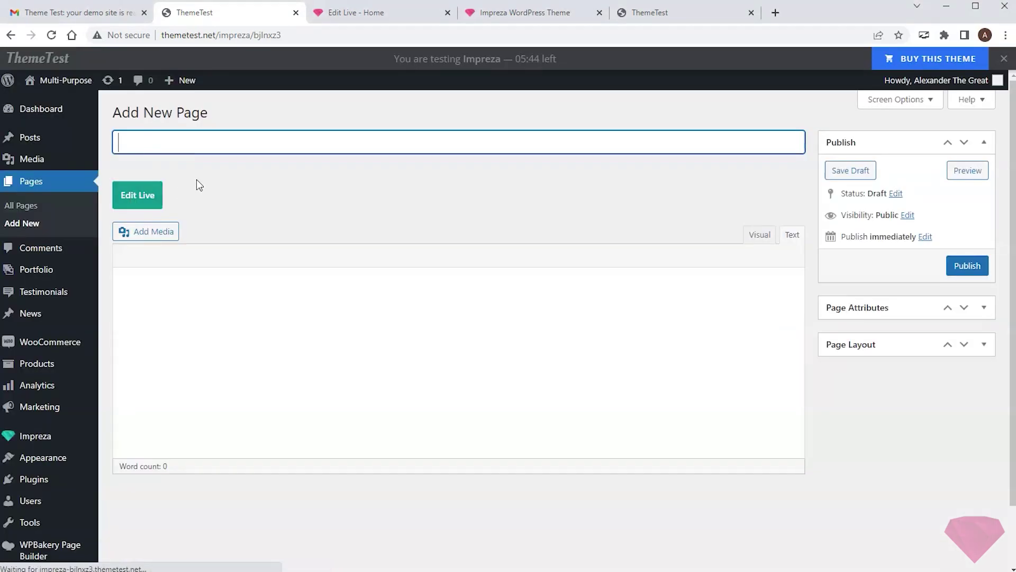
type("News")
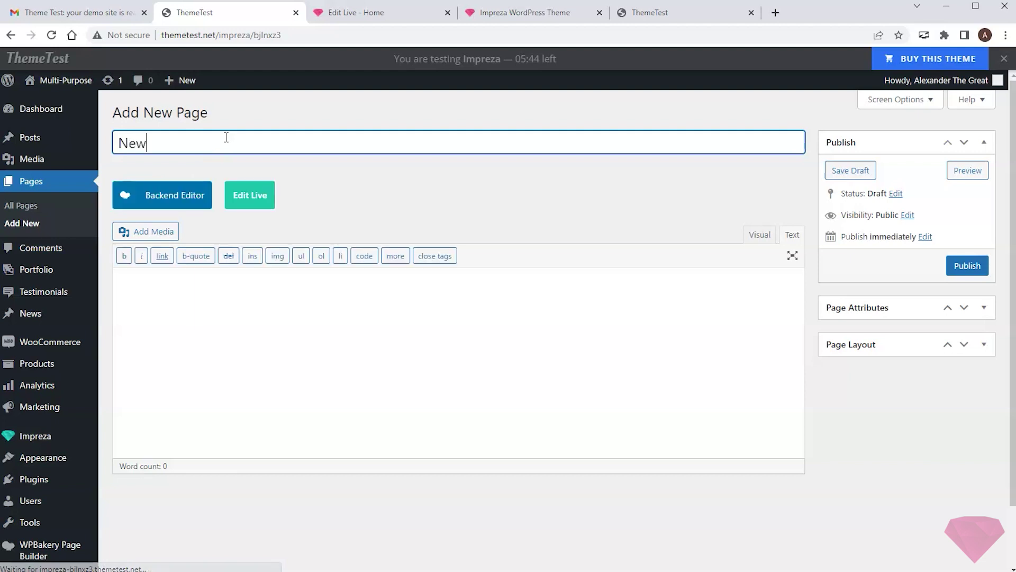
left_click(961, 267)
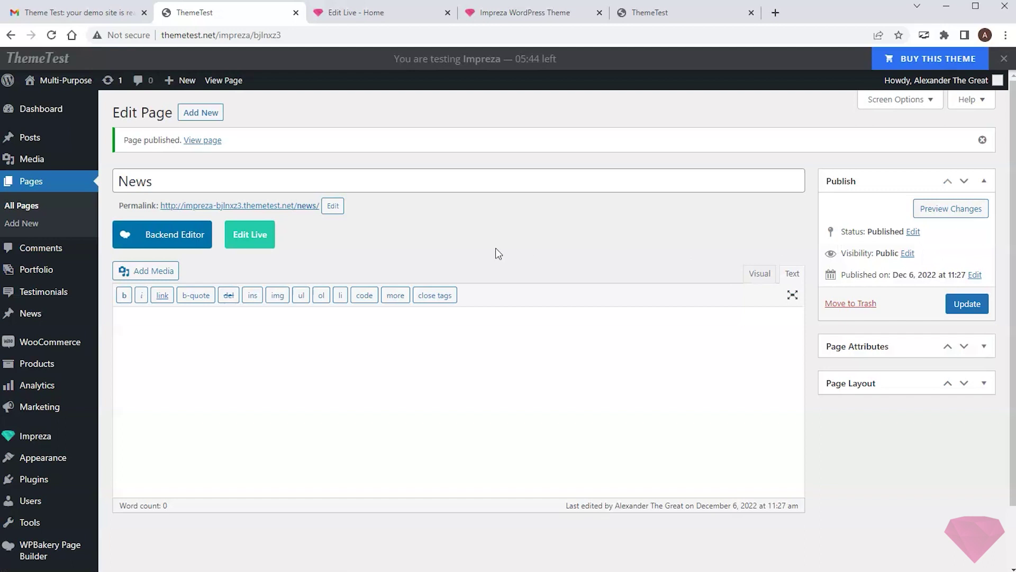
left_click(254, 238)
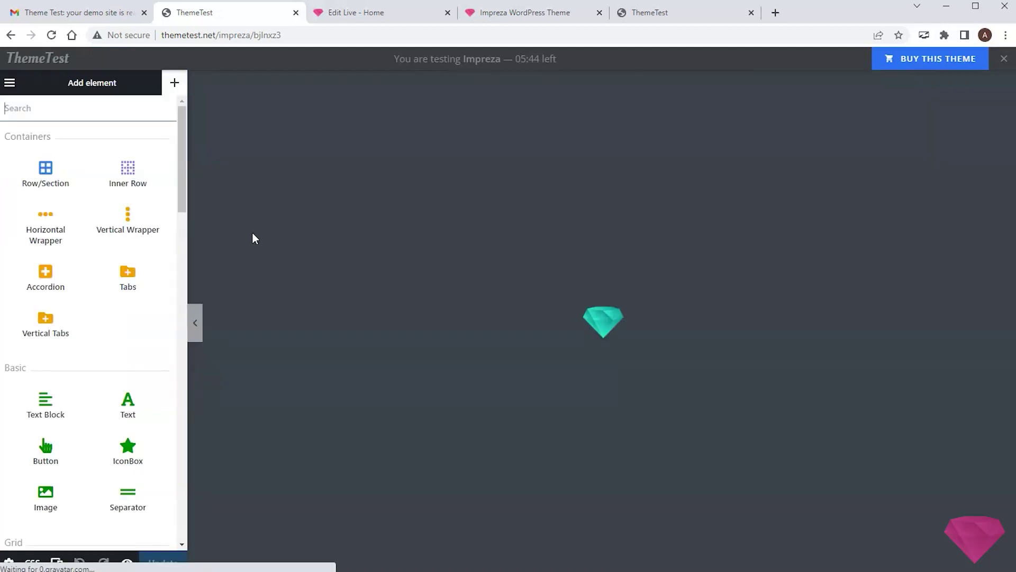
Step: Drop a Grid / Listing element under the News heading and set Show to 'News (news)'
scroll(252, 236, "down", 3)
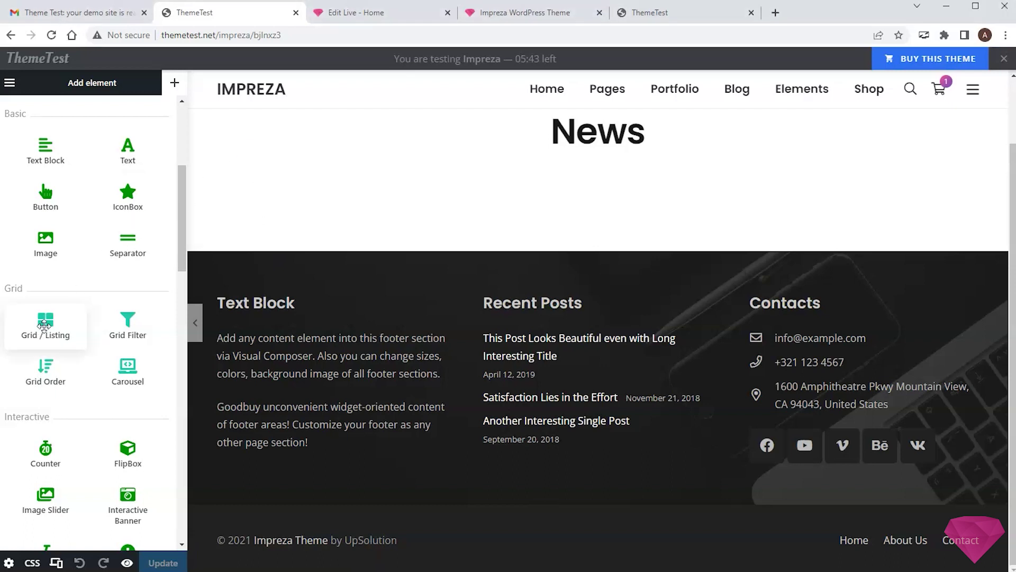
left_click_drag(39, 331, 385, 212)
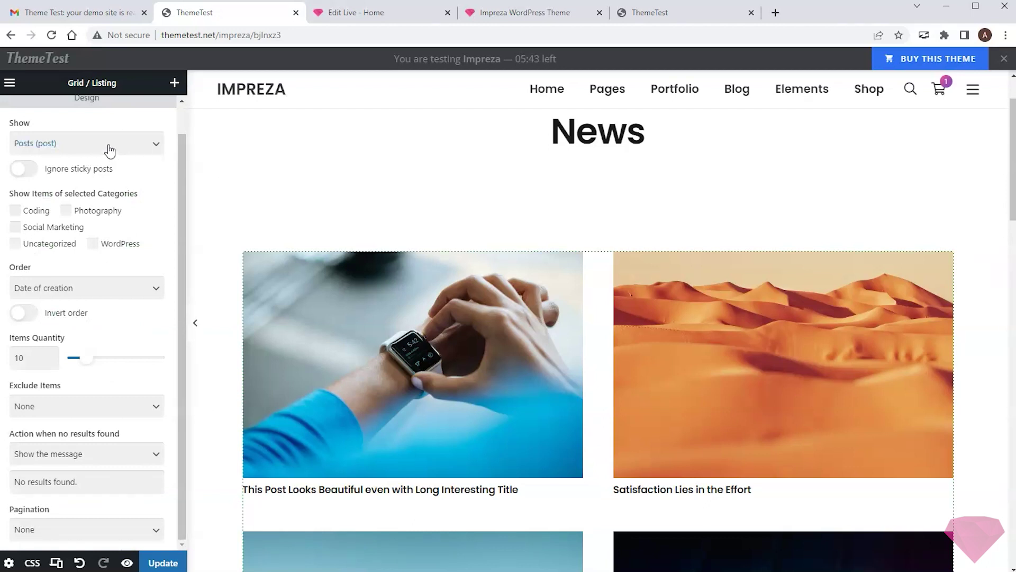
left_click(110, 150)
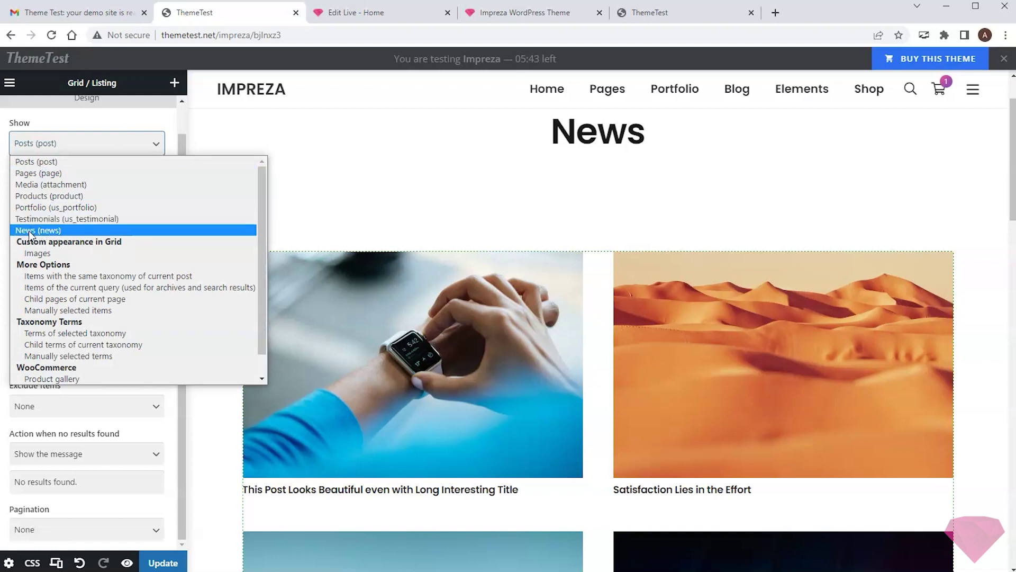
left_click(31, 231)
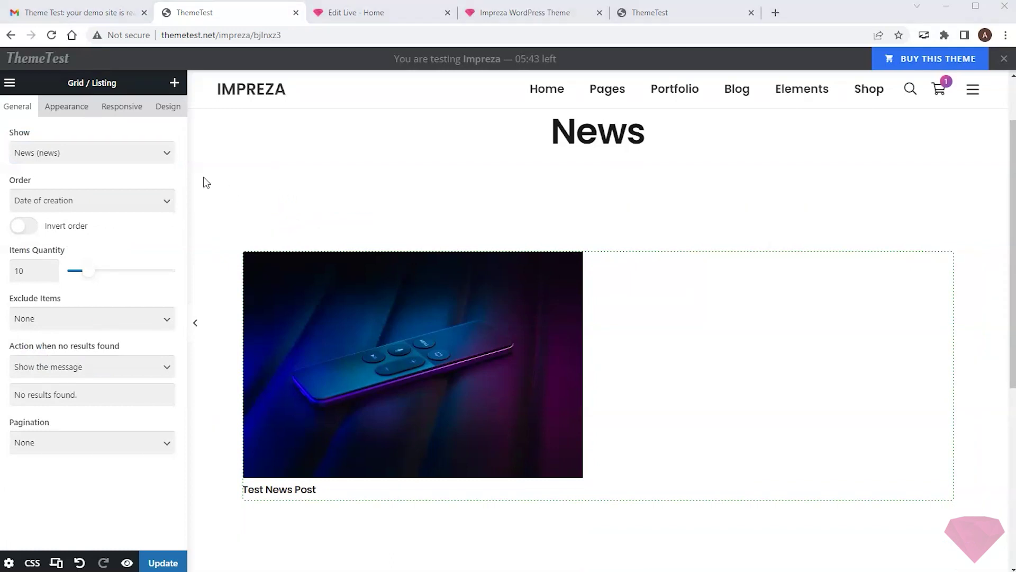
Step: Set the News grid's Appearance layout to 'Tile Gradient (category, date)'
left_click(63, 107)
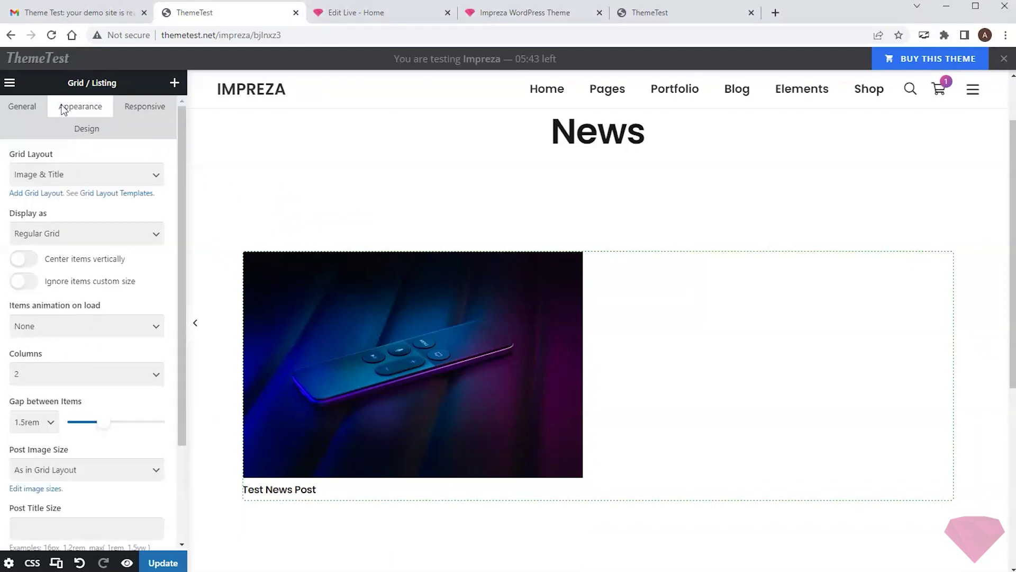
left_click(124, 179)
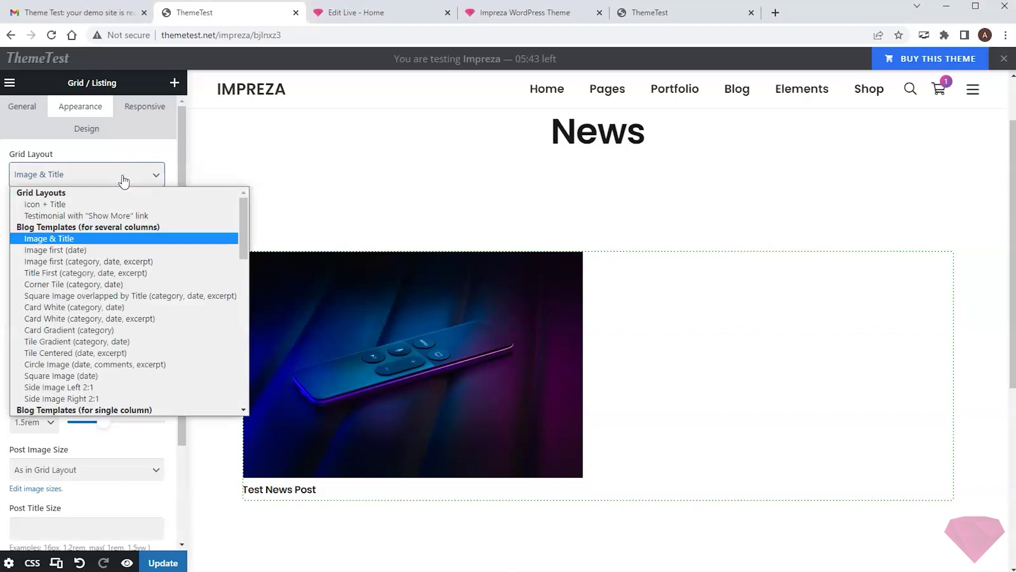
left_click(90, 341)
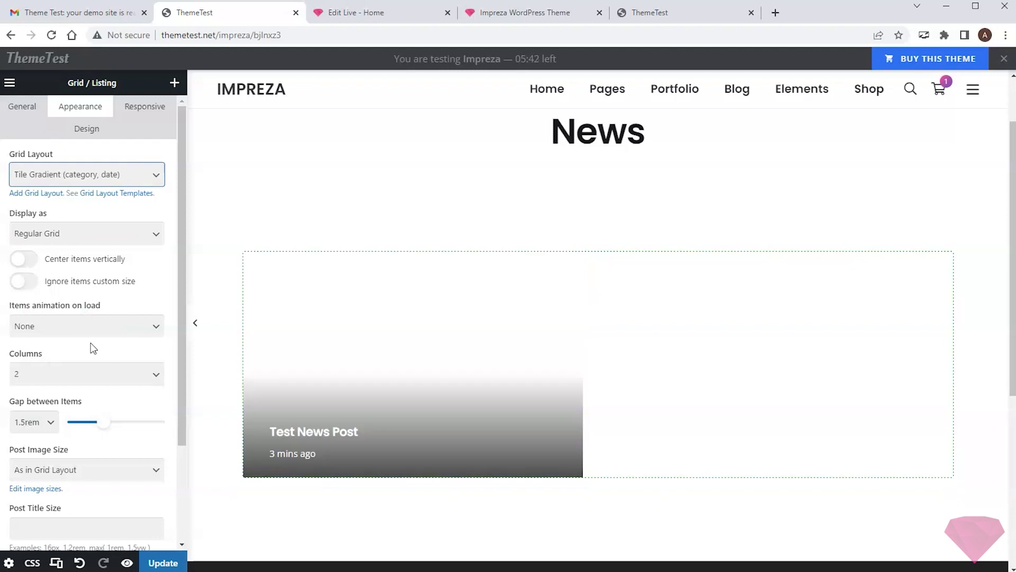